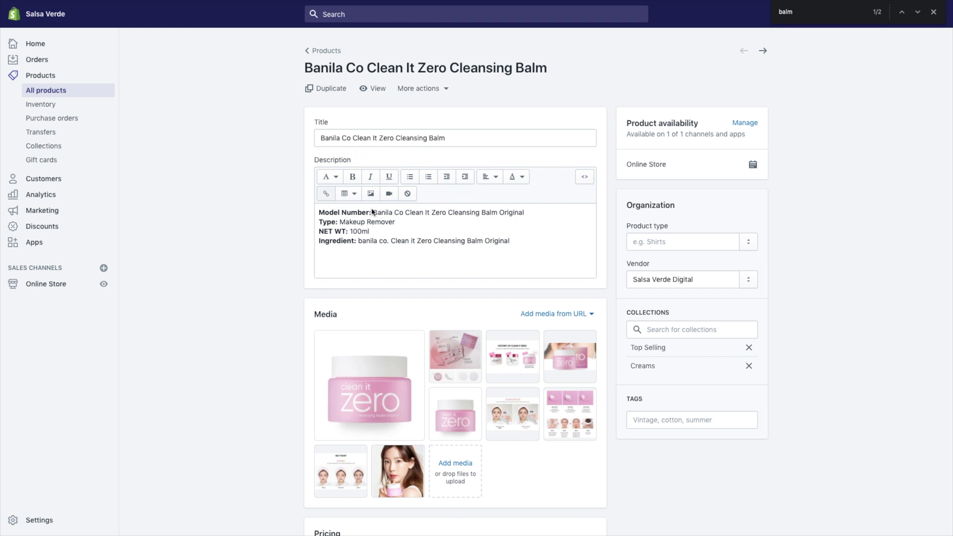
{"action": "scroll", "coordinate": [371, 217], "scroll_direction": "down", "scroll_amount": 1}
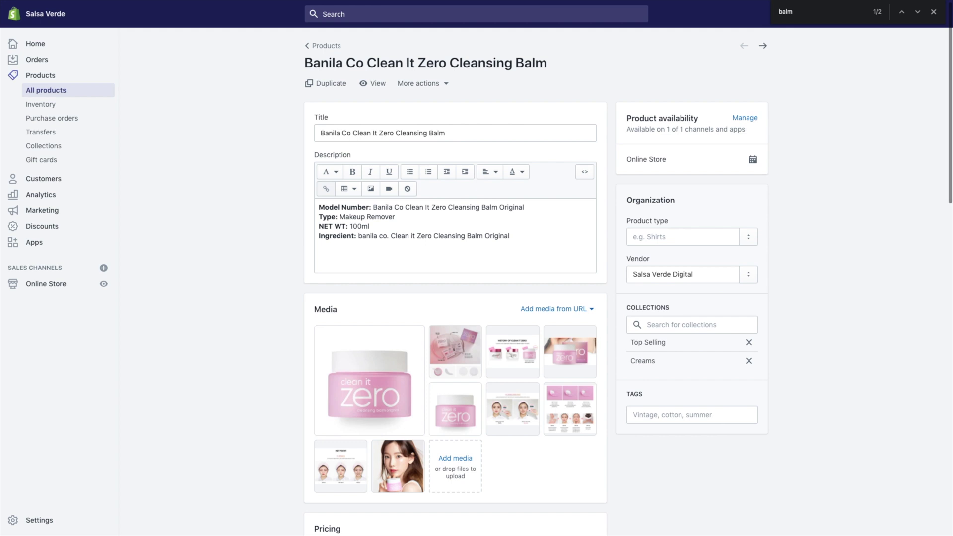
{"action": "scroll", "coordinate": [293, 311], "scroll_direction": "down", "scroll_amount": 1}
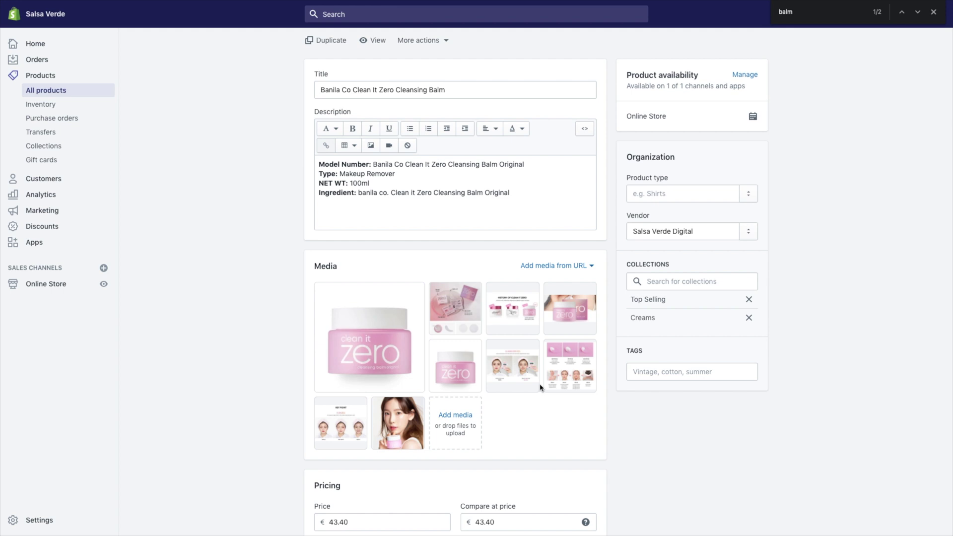
{"action": "left_click", "coordinate": [674, 194]}
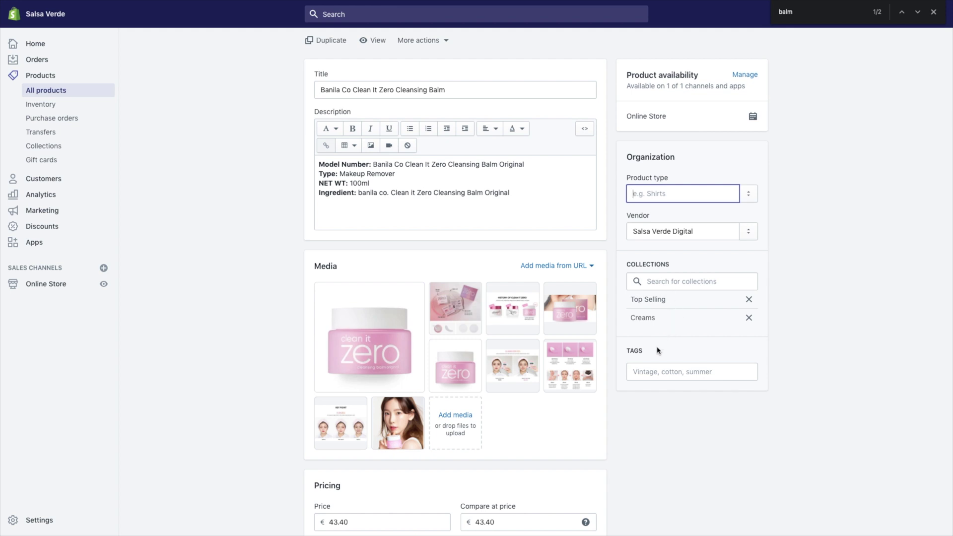
{"action": "scroll", "coordinate": [658, 351], "scroll_direction": "down", "scroll_amount": 5}
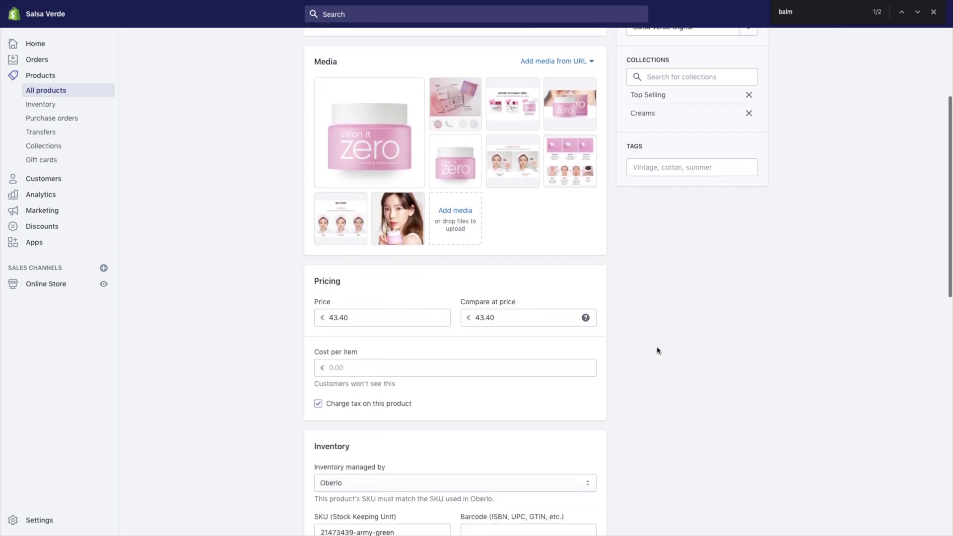
{"action": "scroll", "coordinate": [658, 350], "scroll_direction": "down", "scroll_amount": 1}
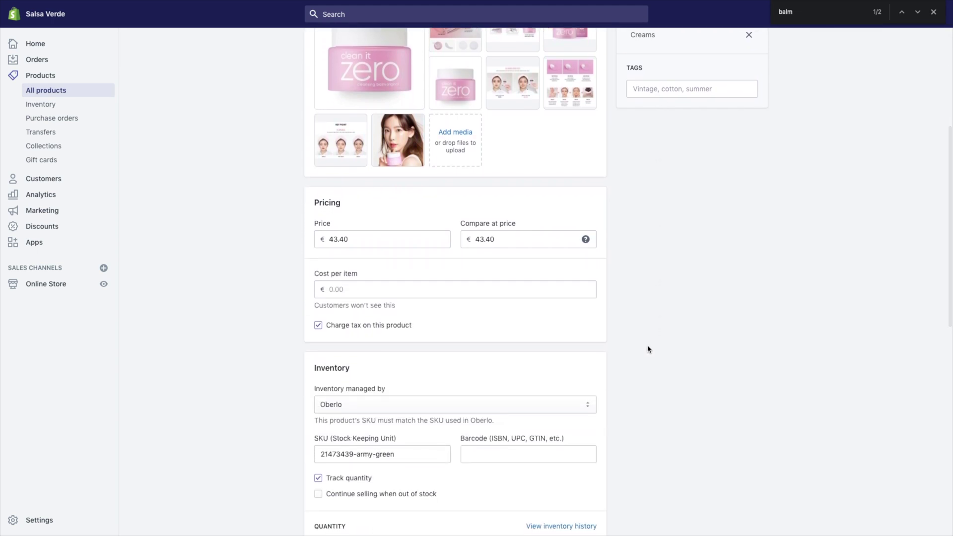
{"action": "scroll", "coordinate": [471, 311], "scroll_direction": "down", "scroll_amount": 2}
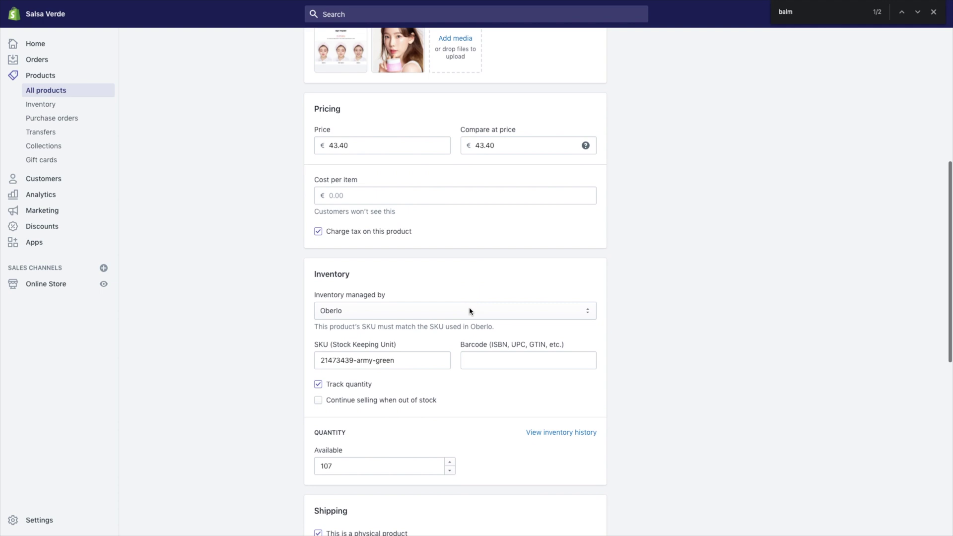
{"action": "left_click", "coordinate": [537, 331]}
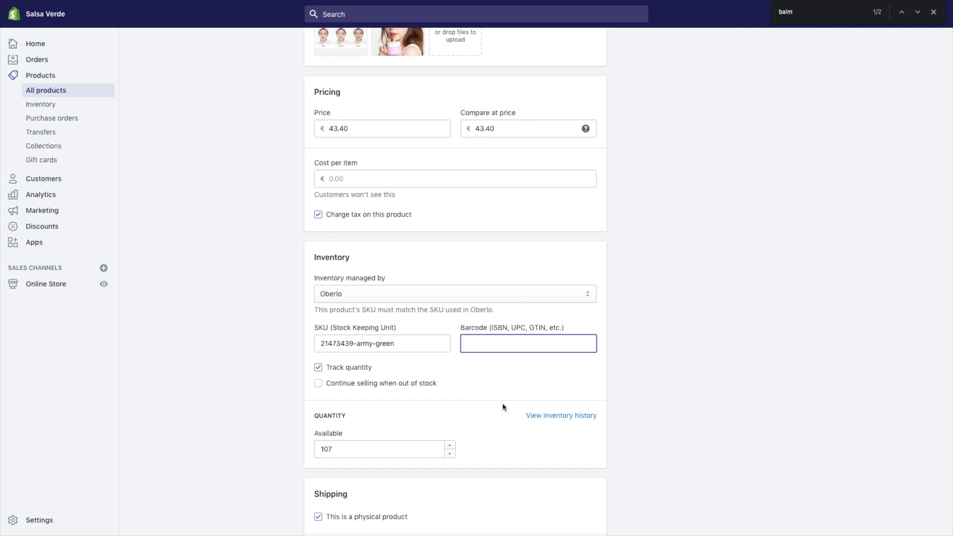
{"action": "scroll", "coordinate": [503, 407], "scroll_direction": "down", "scroll_amount": 6}
{"action": "scroll", "coordinate": [503, 407], "scroll_direction": "down", "scroll_amount": 3}
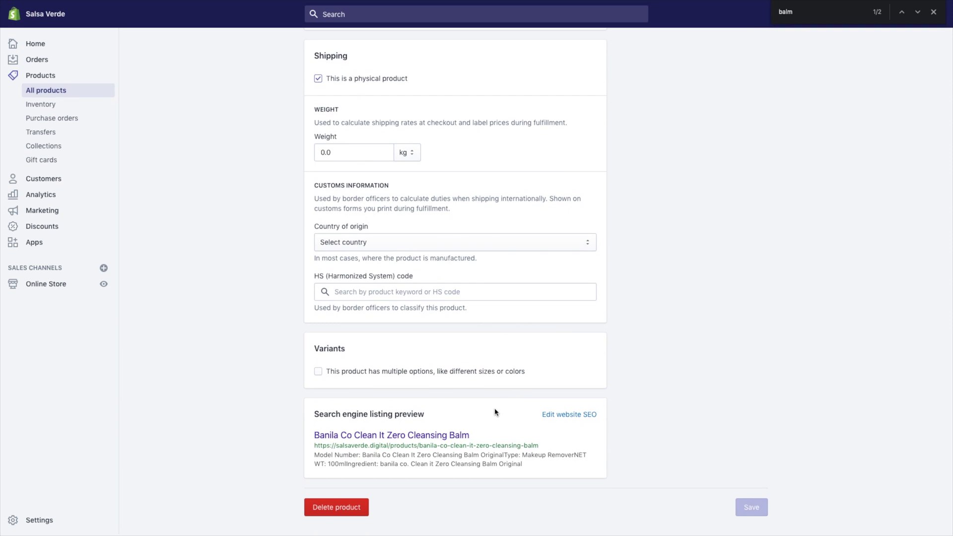
{"action": "scroll", "coordinate": [495, 412], "scroll_direction": "up", "scroll_amount": 3}
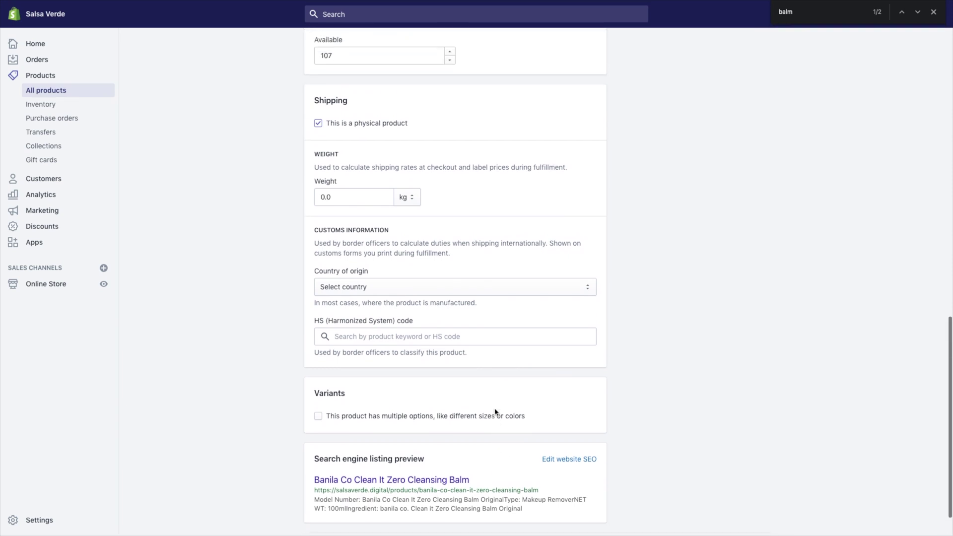
{"action": "scroll", "coordinate": [495, 412], "scroll_direction": "up", "scroll_amount": 2}
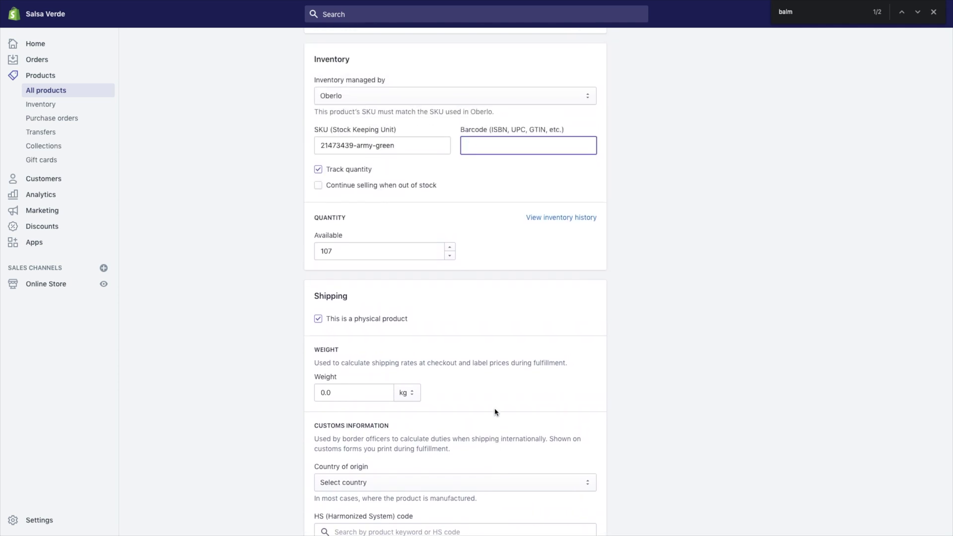
{"action": "scroll", "coordinate": [495, 412], "scroll_direction": "up", "scroll_amount": 4}
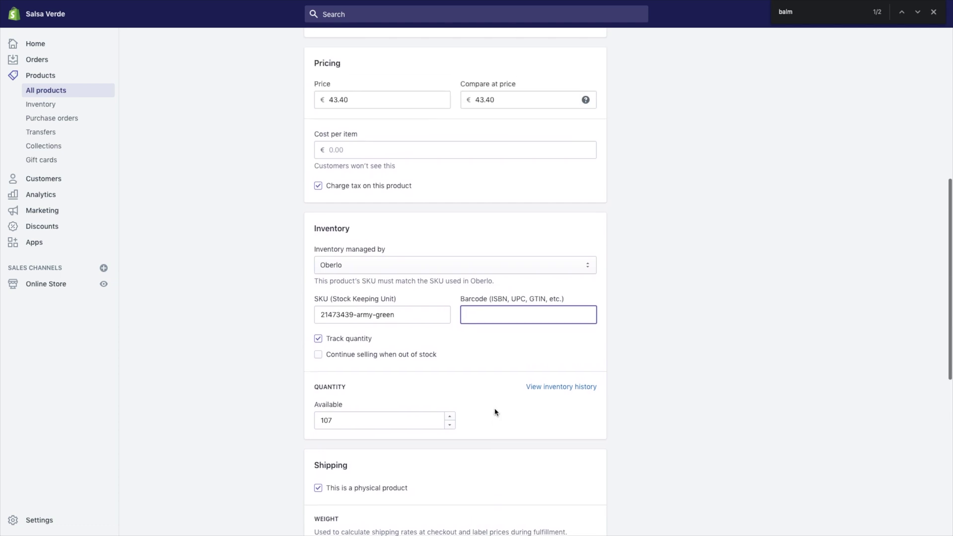
{"action": "scroll", "coordinate": [495, 412], "scroll_direction": "up", "scroll_amount": 3}
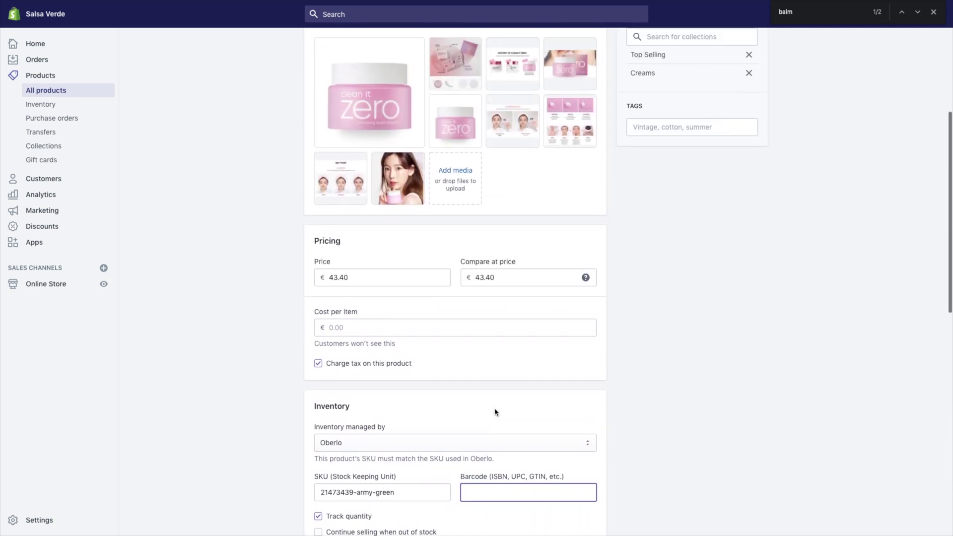
{"action": "scroll", "coordinate": [495, 412], "scroll_direction": "up", "scroll_amount": 6}
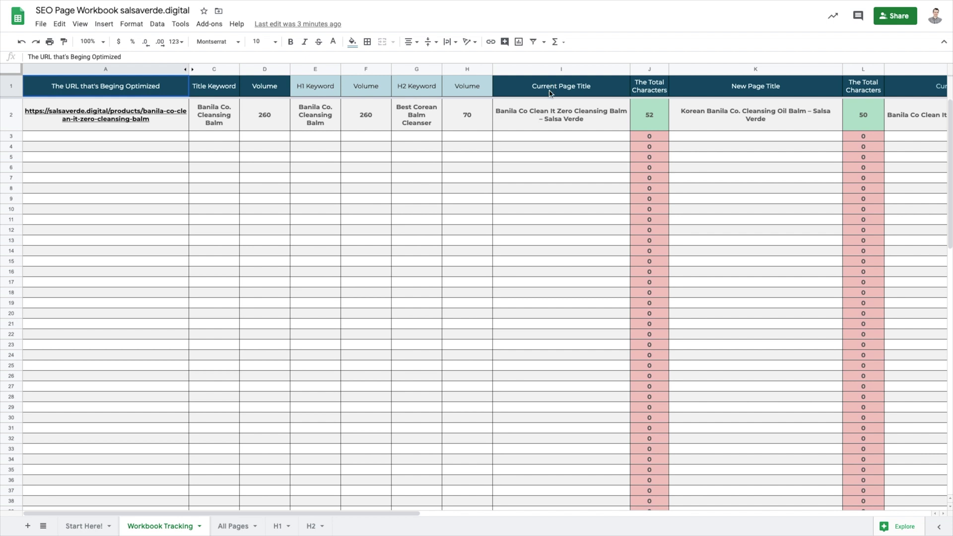
Step: Scroll the tracking sheet right to the New Page Title and New H1 columns
{"action": "scroll", "coordinate": [570, 145], "scroll_direction": "right", "scroll_amount": 5}
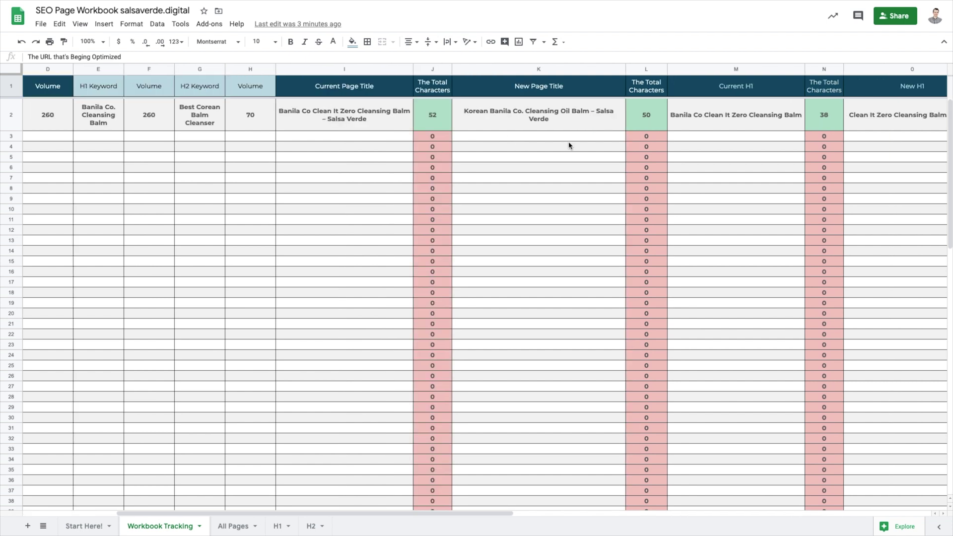
{"action": "scroll", "coordinate": [570, 145], "scroll_direction": "right", "scroll_amount": 1}
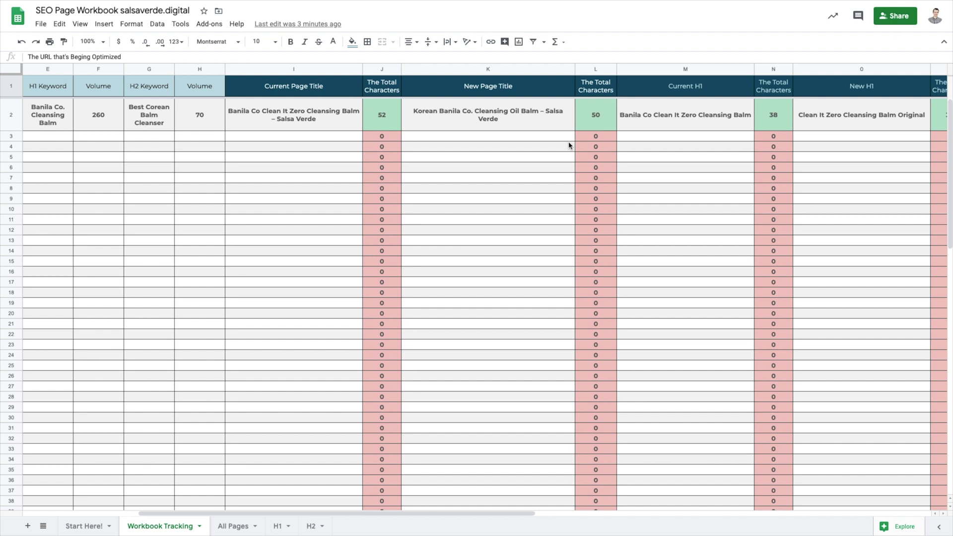
{"action": "scroll", "coordinate": [570, 145], "scroll_direction": "right", "scroll_amount": 1}
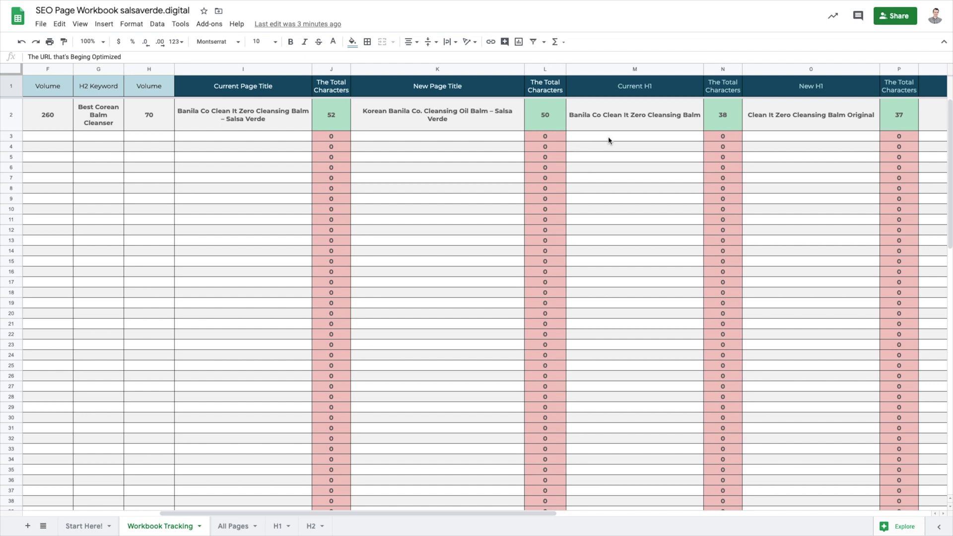
Step: Compare the current H1 in M2 with the new H1 'Clean It Zero Cleansing Balm Original' in O2
{"action": "scroll", "coordinate": [609, 141], "scroll_direction": "right", "scroll_amount": 6}
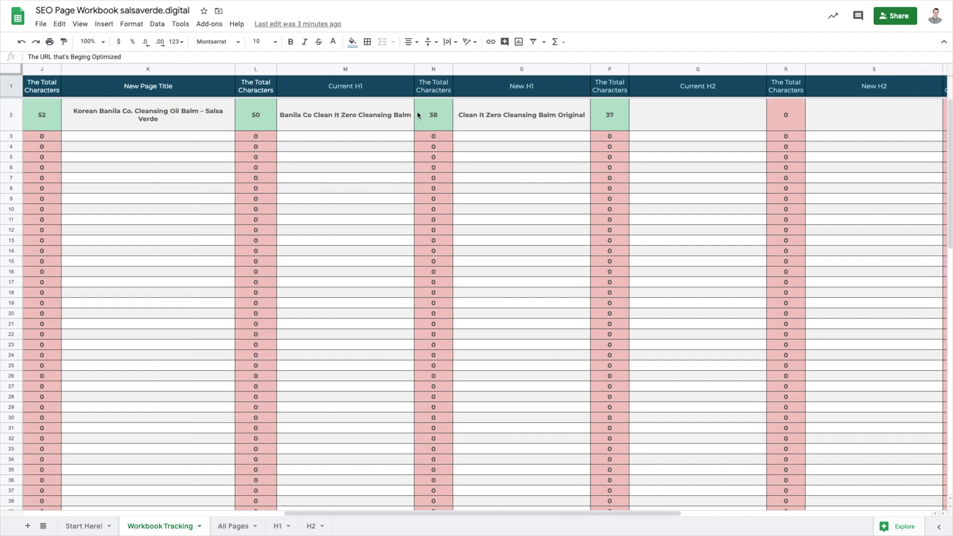
{"action": "left_click", "coordinate": [503, 123]}
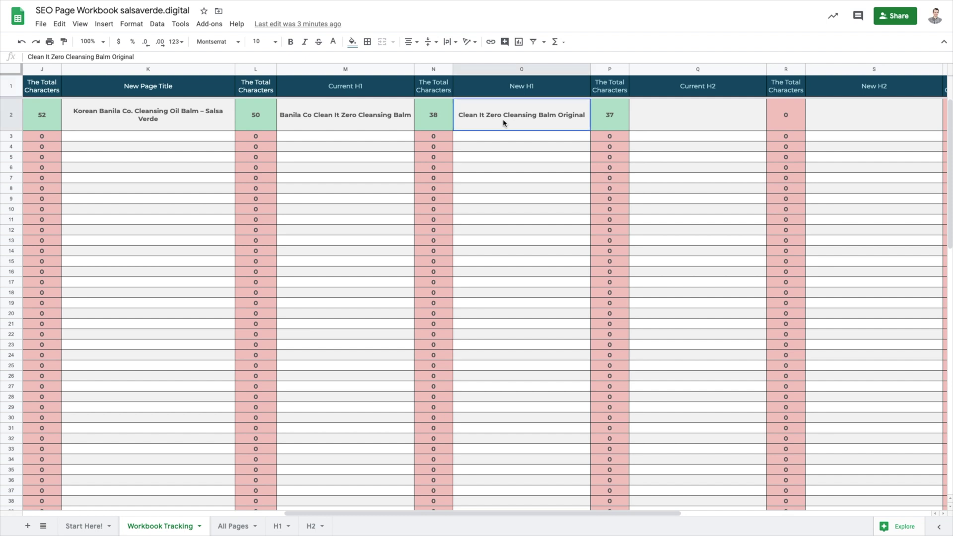
{"action": "left_click", "coordinate": [339, 126]}
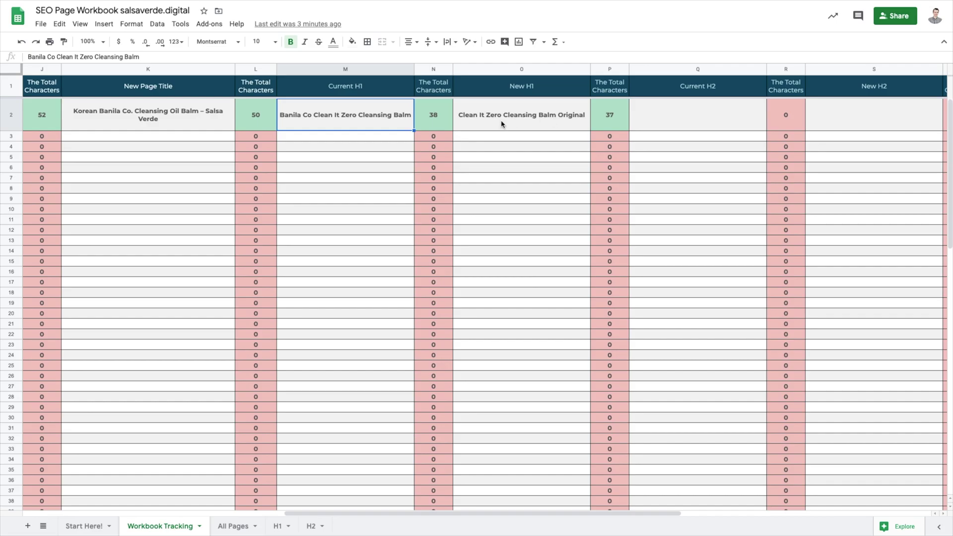
{"action": "left_click", "coordinate": [548, 125]}
{"action": "key", "text": "ctrl+Tab"}
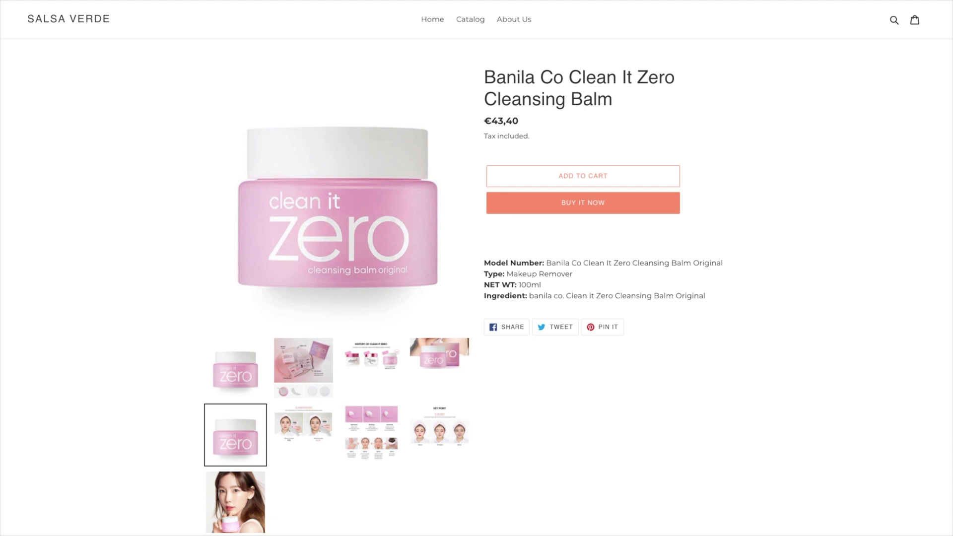
Step: Select the four specification lines in the Clean It Zero storefront page description
{"action": "scroll", "coordinate": [256, 288], "scroll_direction": "down", "scroll_amount": 1}
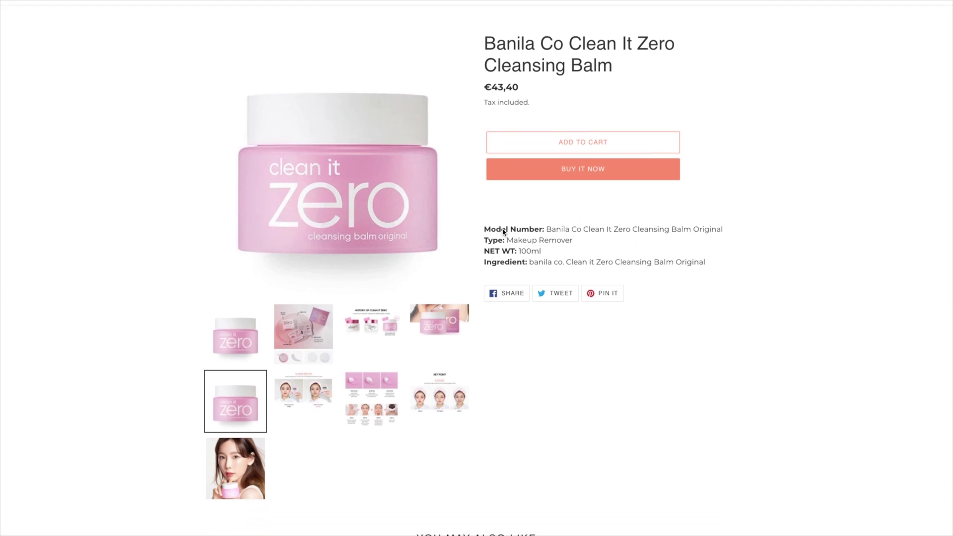
{"action": "left_click_drag", "start_coordinate": [486, 229], "coordinate": [730, 270]}
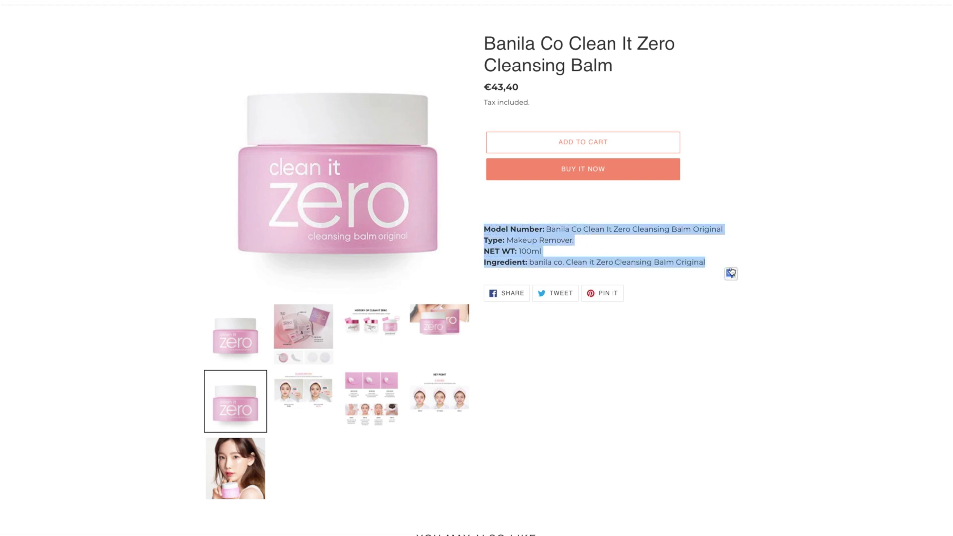
{"action": "scroll", "coordinate": [731, 272], "scroll_direction": "up", "scroll_amount": 1}
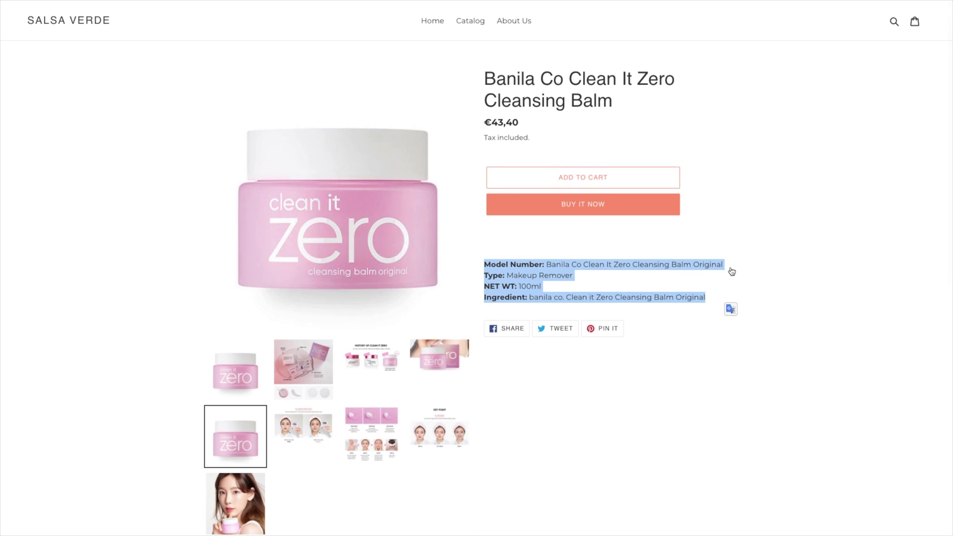
{"action": "key", "text": "ctrl+Tab"}
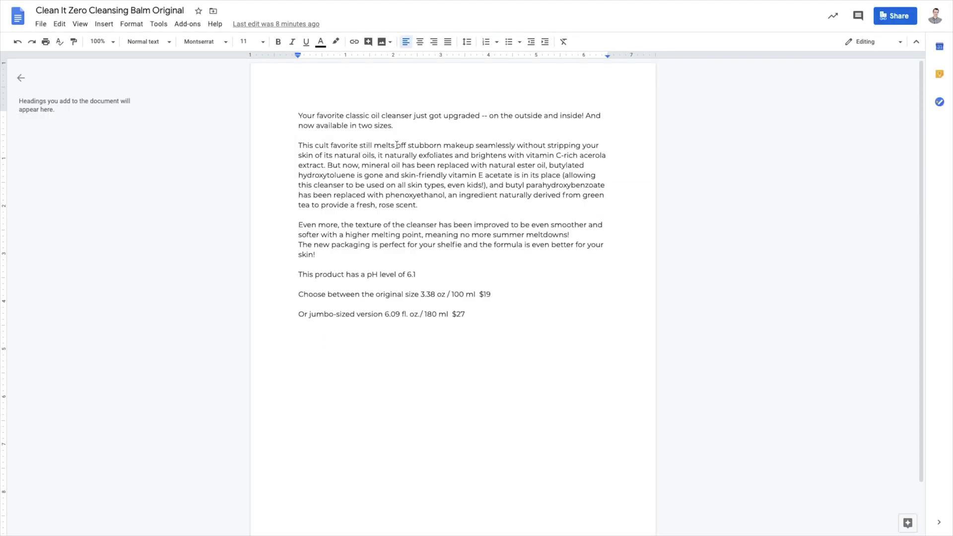
Step: Select the whole Clean It Zero description copy in the Google Doc
{"action": "left_click_drag", "start_coordinate": [298, 110], "coordinate": [443, 202]}
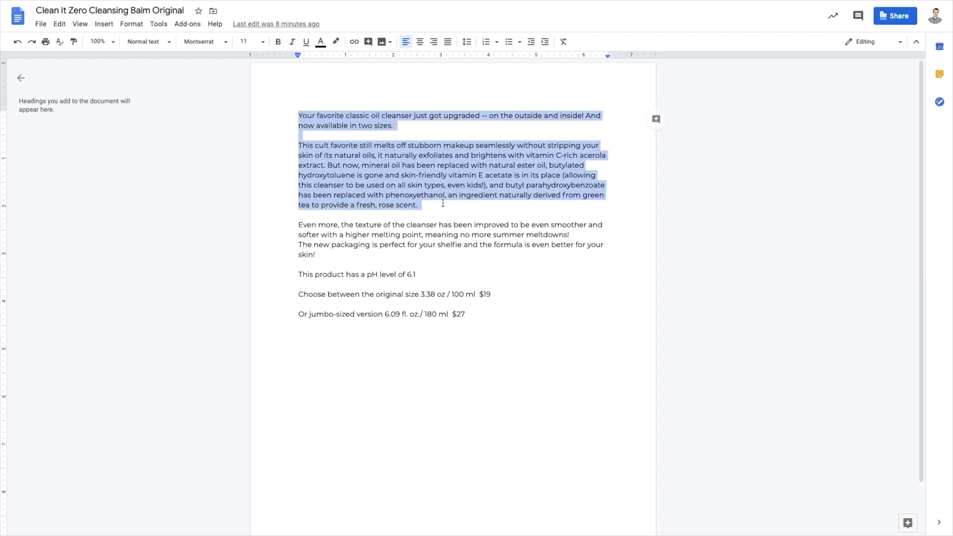
{"action": "left_click_drag", "start_coordinate": [443, 204], "coordinate": [481, 316]}
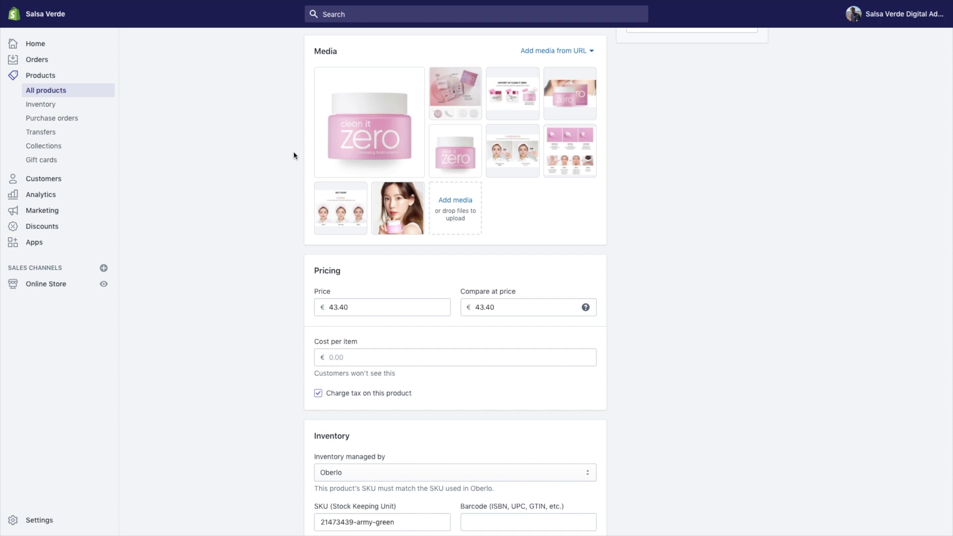
Step: Give the main product image the alt text 'Clean It Zero Balm'
{"action": "left_click", "coordinate": [342, 130]}
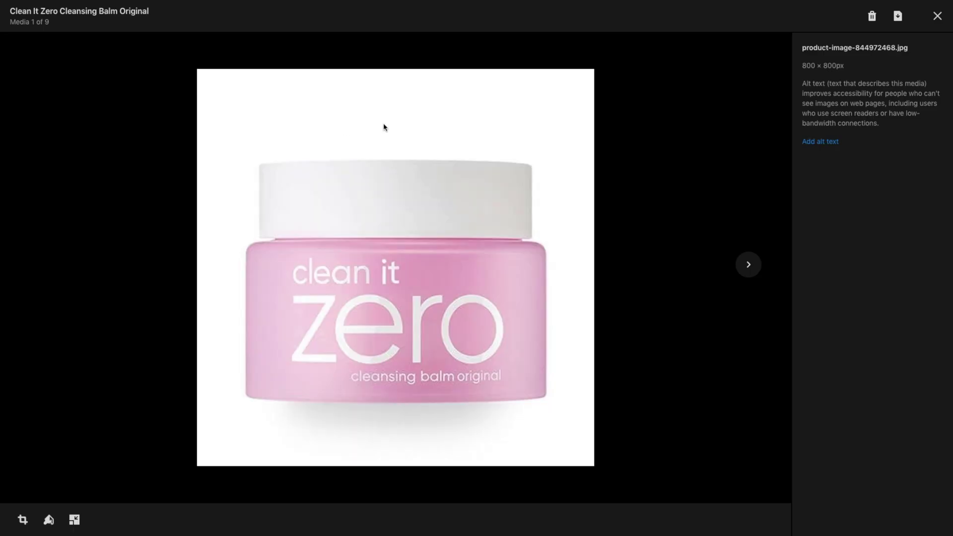
{"action": "left_click", "coordinate": [817, 142]}
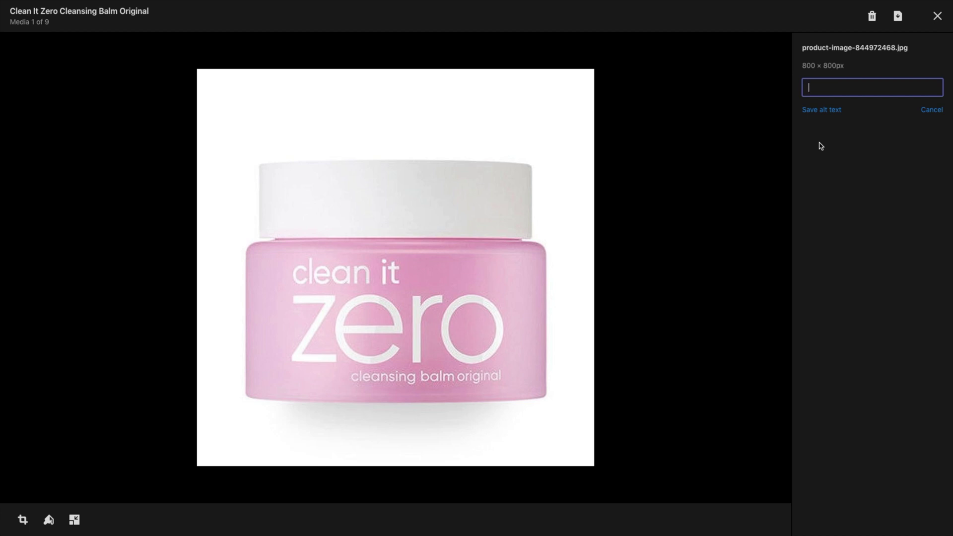
{"action": "type", "text": "Clean It Zero Balm"}
{"action": "key", "text": "Return"}
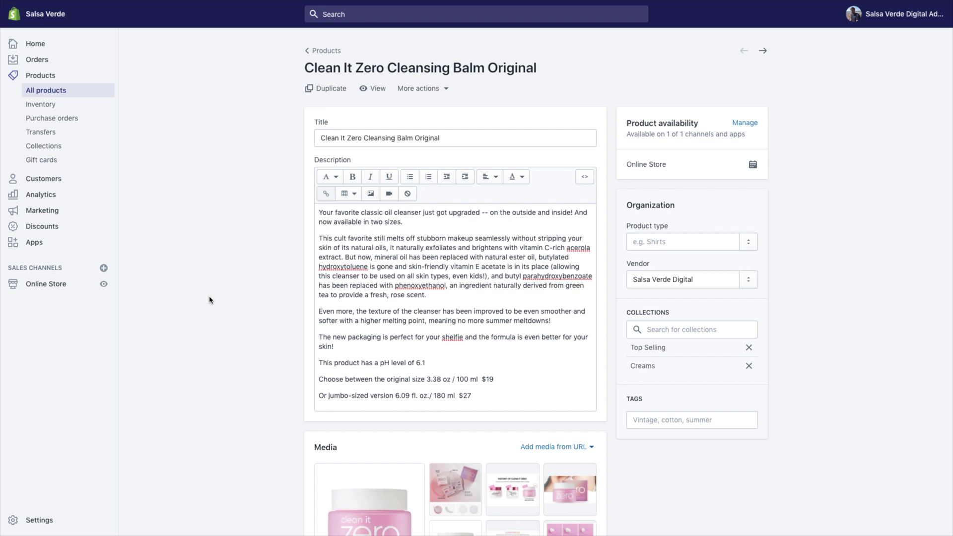
Step: Set the product type field to 'Makeup Remover' and save the product
{"action": "left_click", "coordinate": [682, 244]}
{"action": "type", "text": "Makeup Remover"}
{"action": "left_click", "coordinate": [710, 267]}
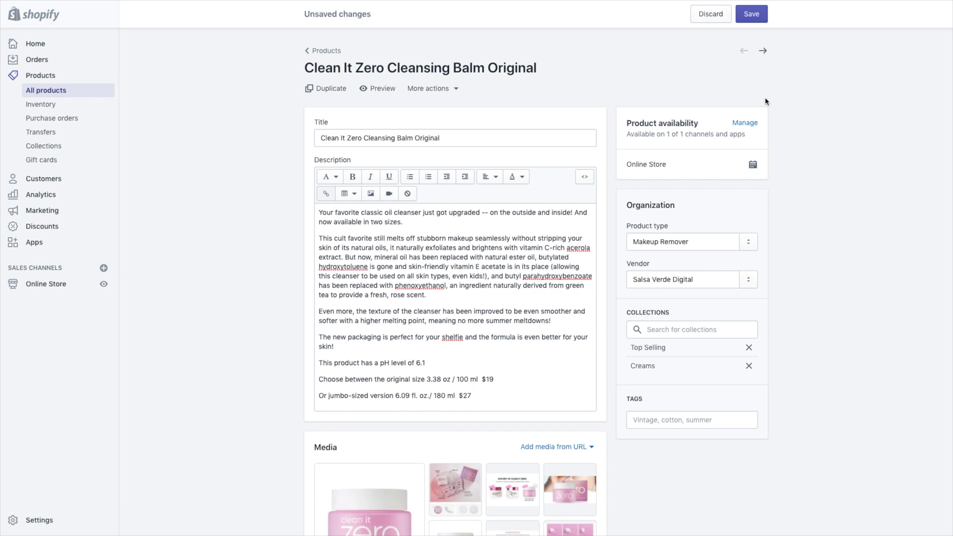
{"action": "left_click", "coordinate": [764, 19]}
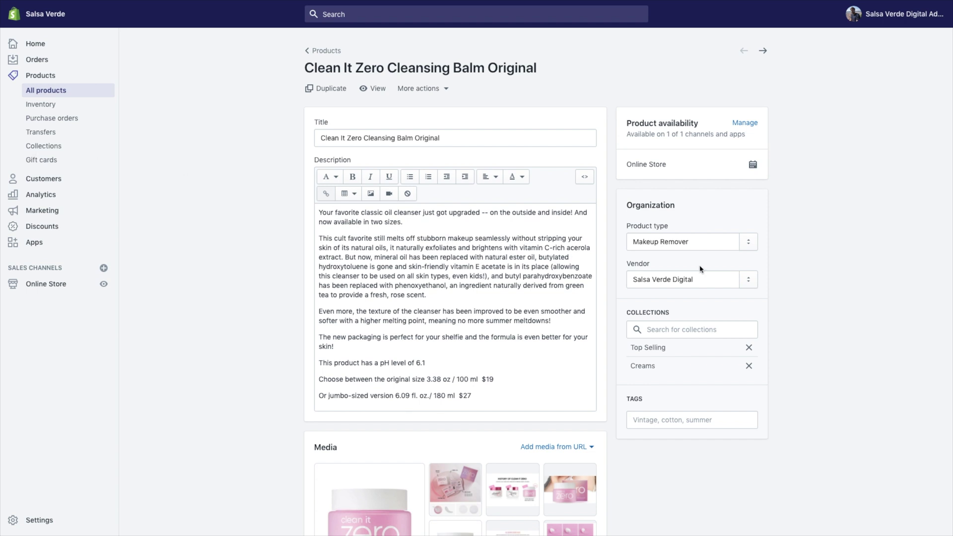
Step: Replace vendor Salsa Verde Digital with 'Banila Co.' and save the product
{"action": "left_click", "coordinate": [663, 282]}
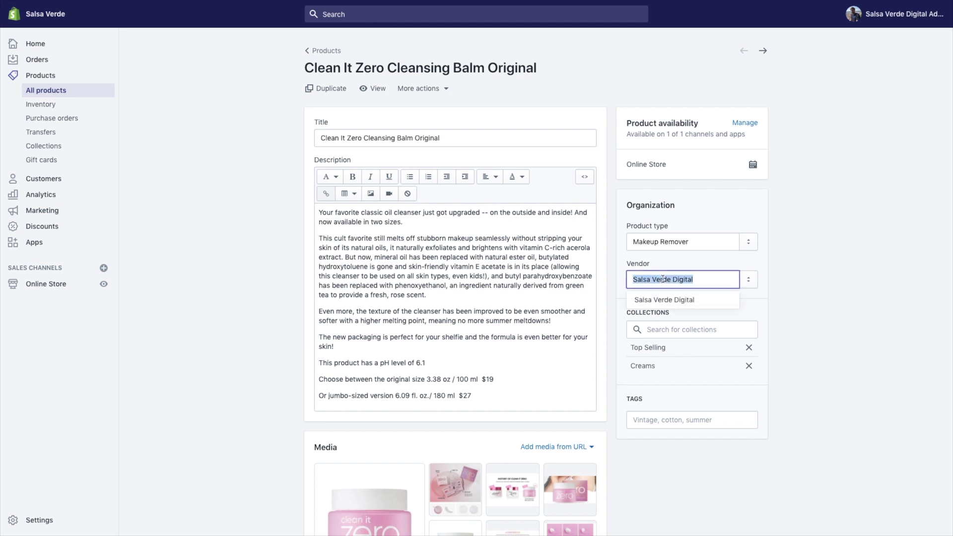
{"action": "type", "text": "Banila Co."}
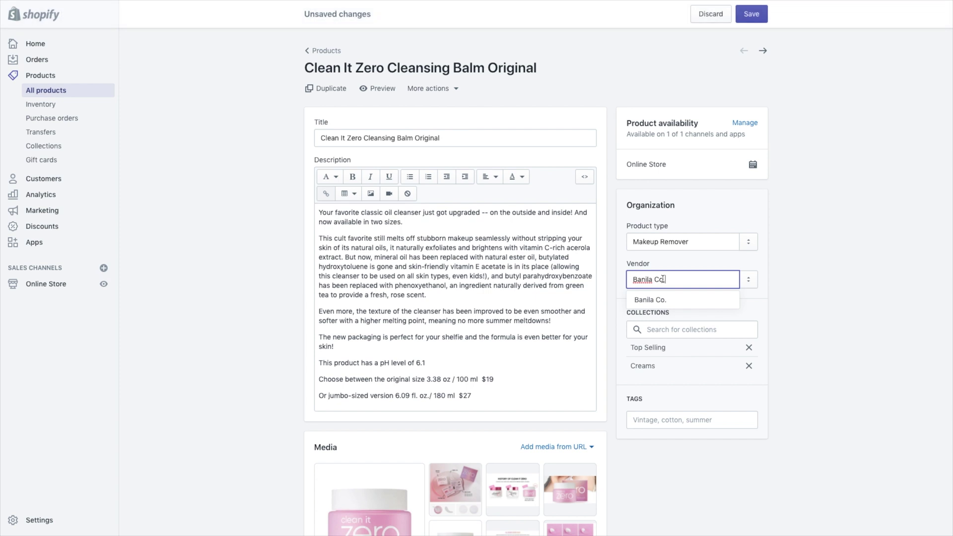
{"action": "left_click", "coordinate": [663, 304]}
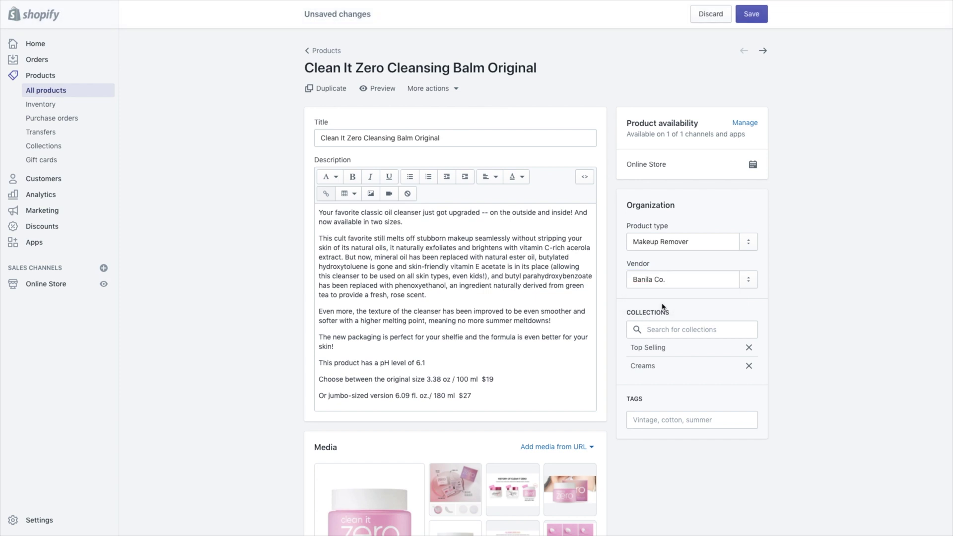
{"action": "left_click", "coordinate": [752, 14]}
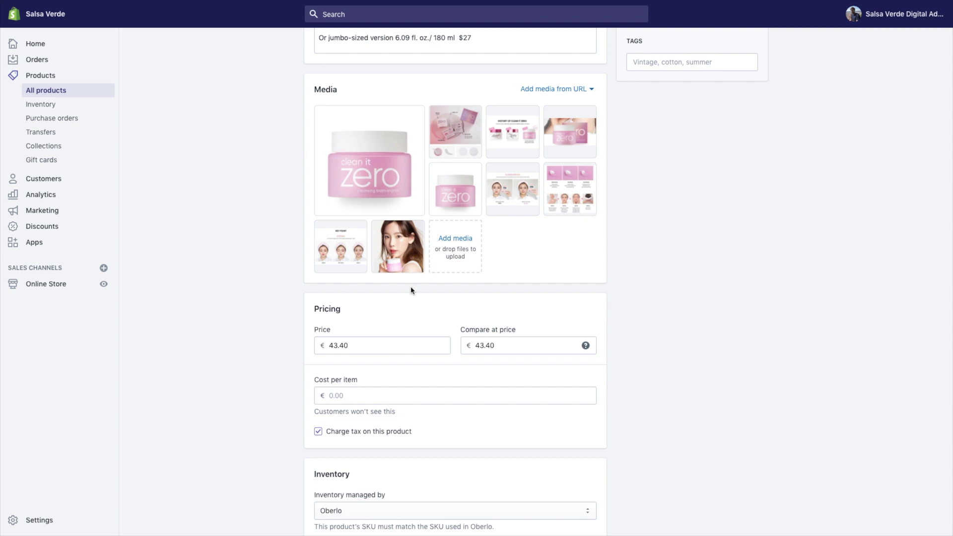
Step: Add the tags 'Makeup remover' and 'banila co.' to the product and save
{"action": "left_click", "coordinate": [670, 63]}
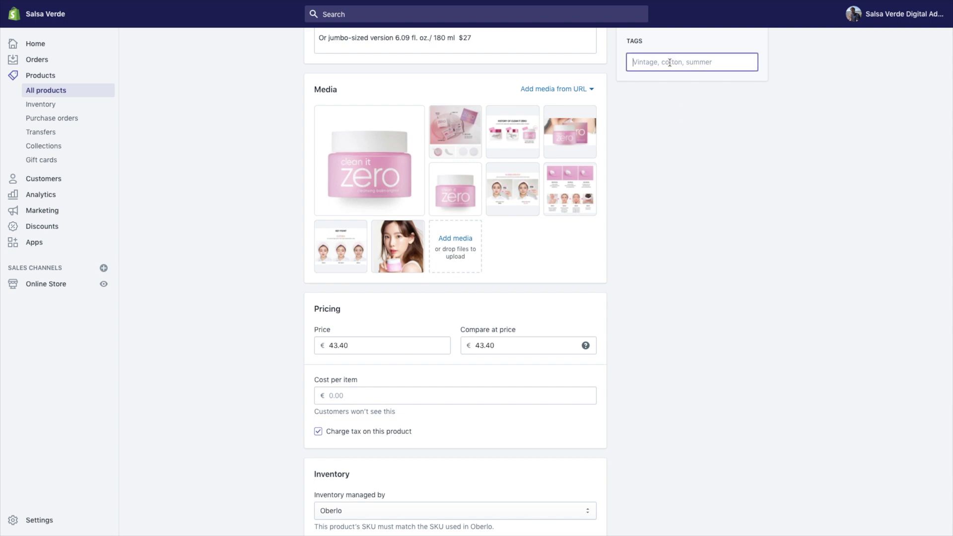
{"action": "type", "text": "Makeup remover"}
{"action": "key", "text": "Return"}
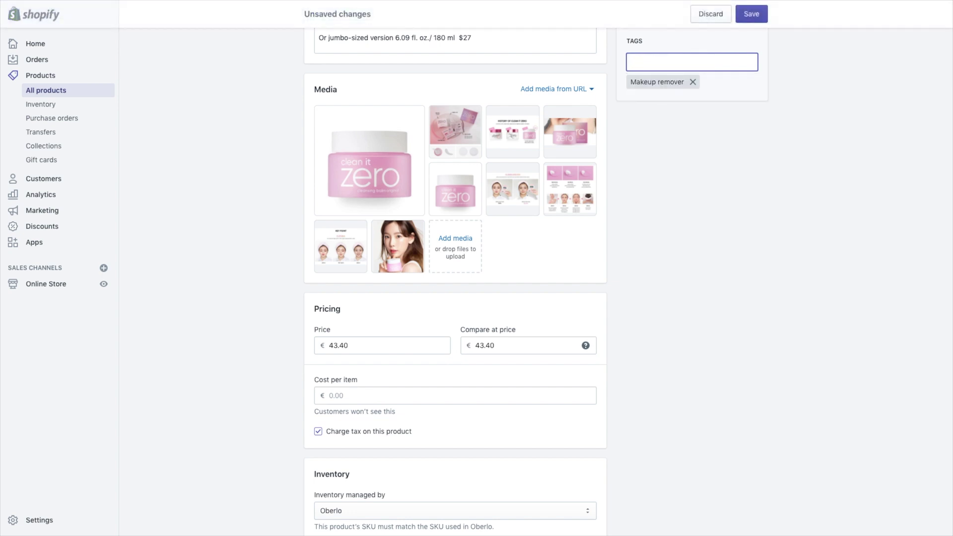
{"action": "type", "text": "banila "}
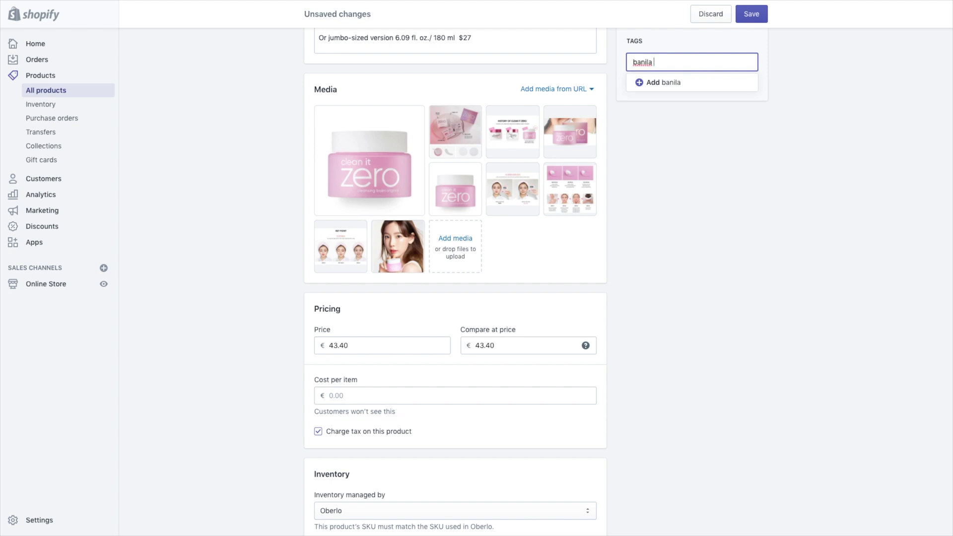
{"action": "type", "text": "co."}
{"action": "key", "text": "Return"}
{"action": "left_click", "coordinate": [754, 15]}
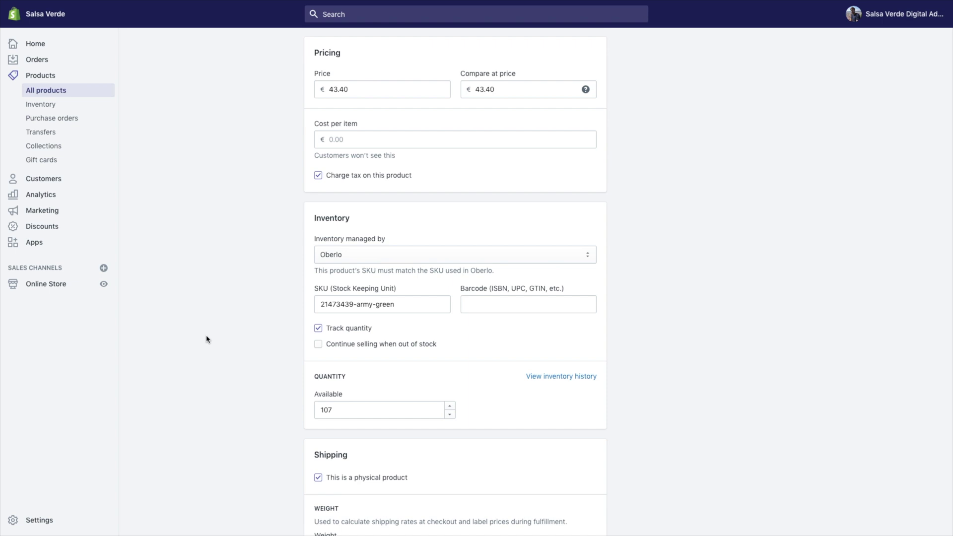
Step: Scroll down the product form to the Inventory section
{"action": "scroll", "coordinate": [207, 339], "scroll_direction": "down", "scroll_amount": 3}
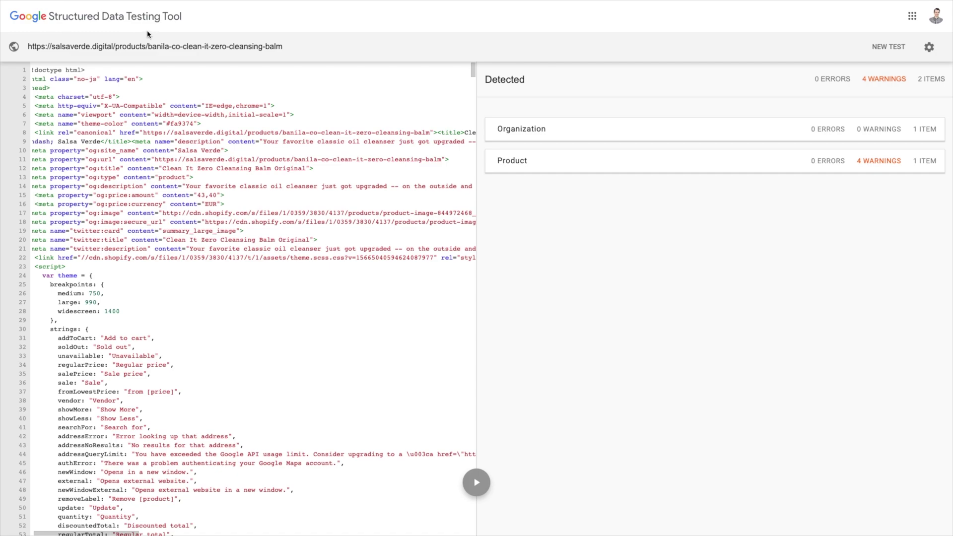
Step: Open the detected Product item and review its properties and four warnings
{"action": "scroll", "coordinate": [193, 290], "scroll_direction": "down", "scroll_amount": 10}
{"action": "scroll", "coordinate": [193, 291], "scroll_direction": "down", "scroll_amount": 9}
{"action": "left_click", "coordinate": [549, 167]}
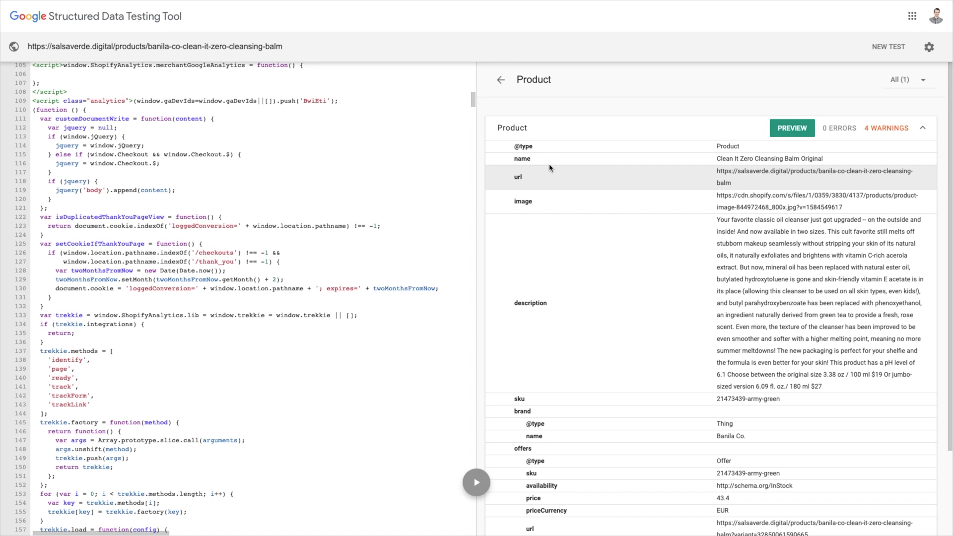
{"action": "scroll", "coordinate": [555, 239], "scroll_direction": "down", "scroll_amount": 2}
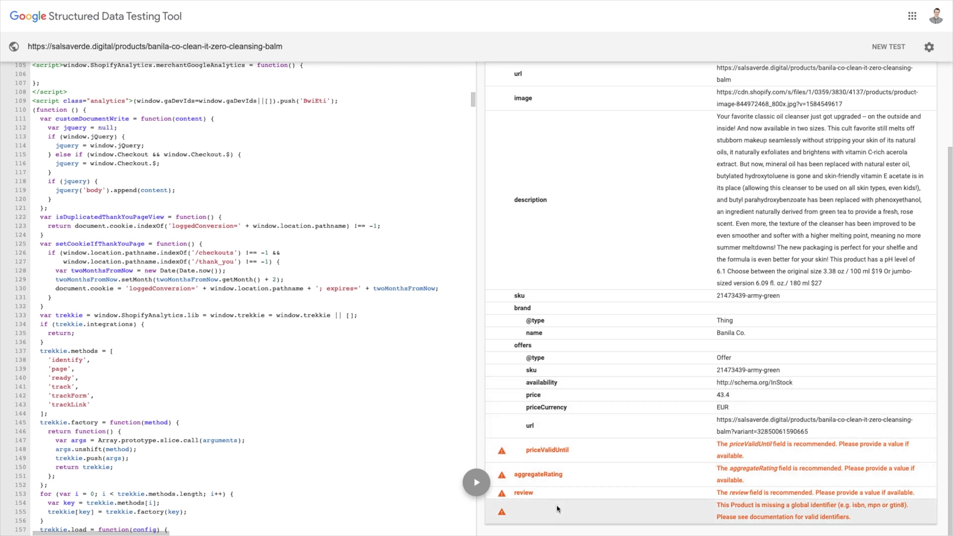
{"action": "scroll", "coordinate": [580, 462], "scroll_direction": "up", "scroll_amount": 2}
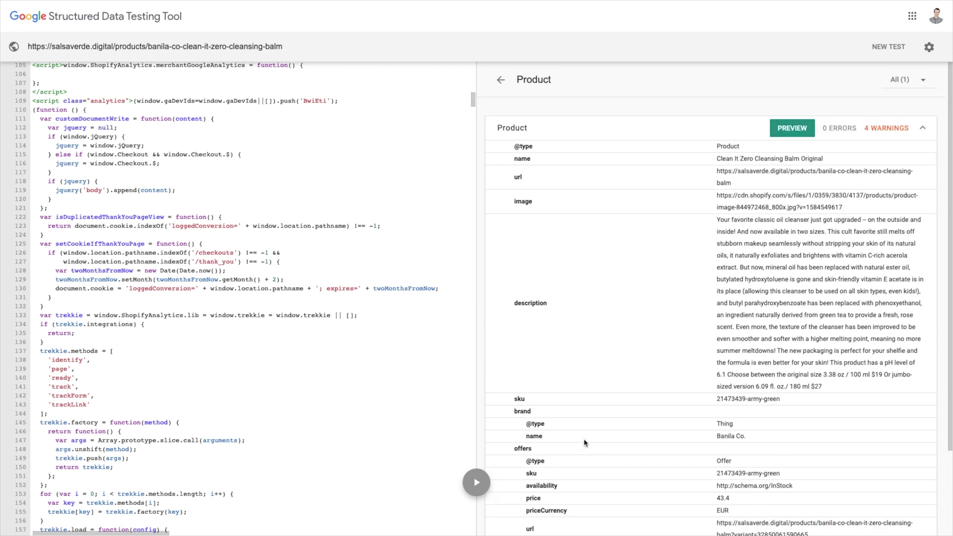